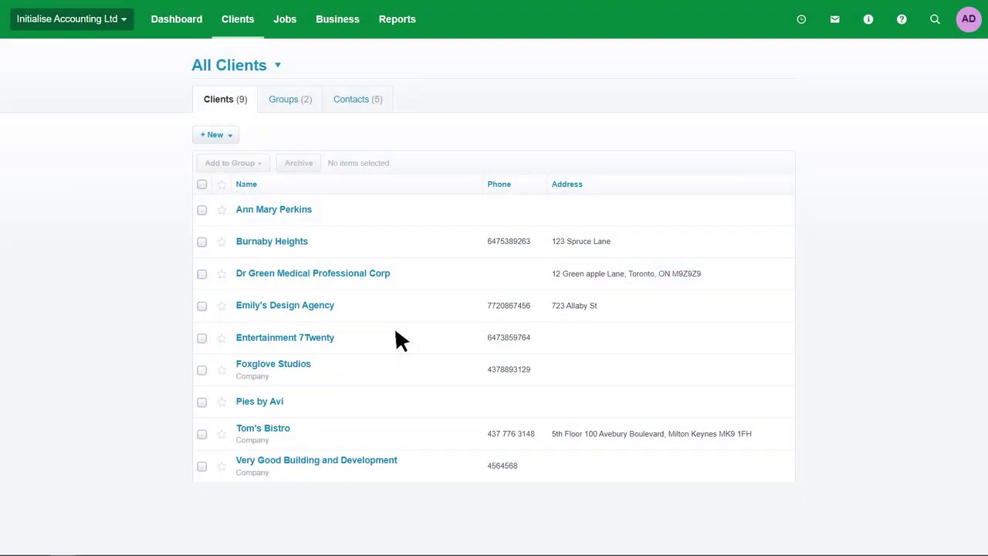
Step: Open Foxglove Studios' client record and scroll down to its Custom Fields and back up
click(303, 368)
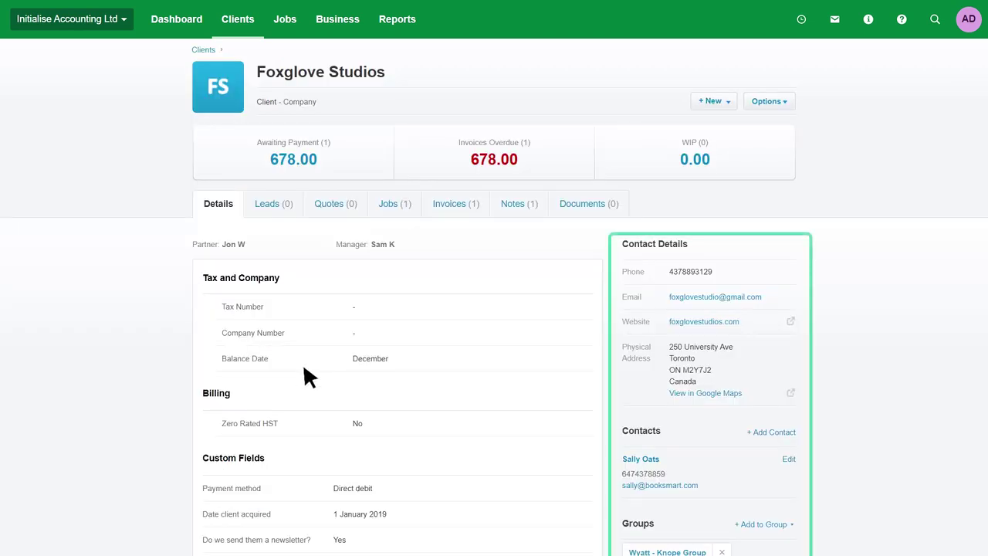
scroll(303, 368, down, 2)
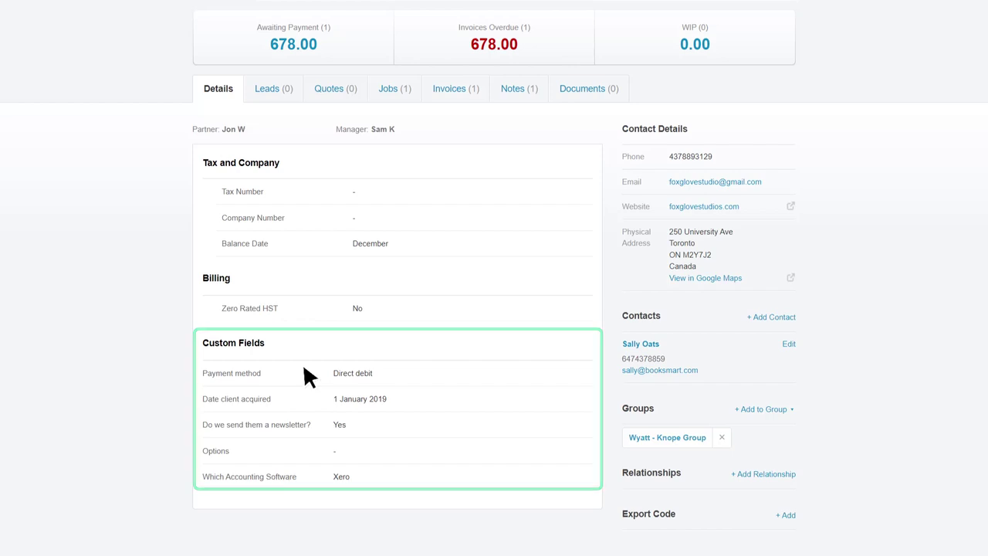
scroll(304, 368, up, 3)
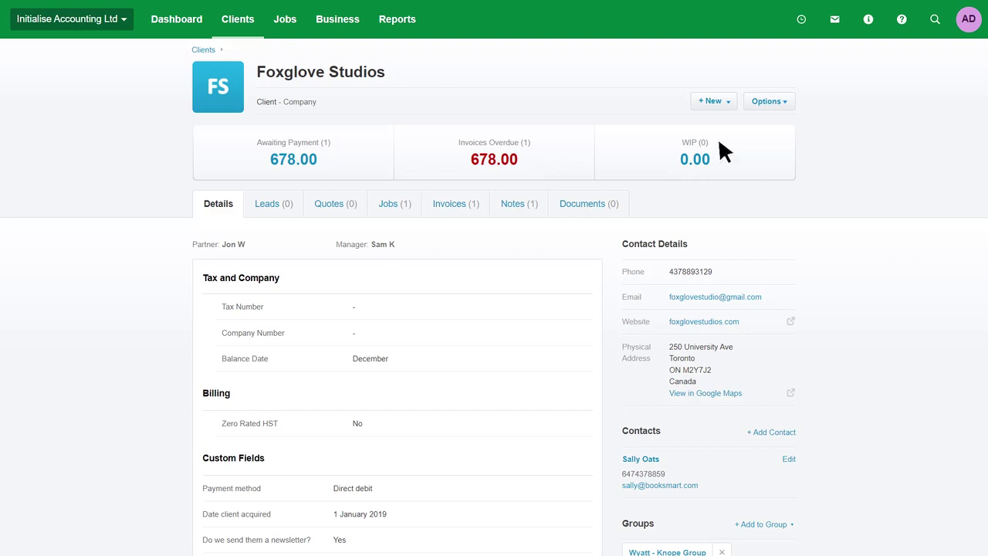
Step: Create and save job J000224 for Foxglove Studios using the FYE Reporting template
click(728, 103)
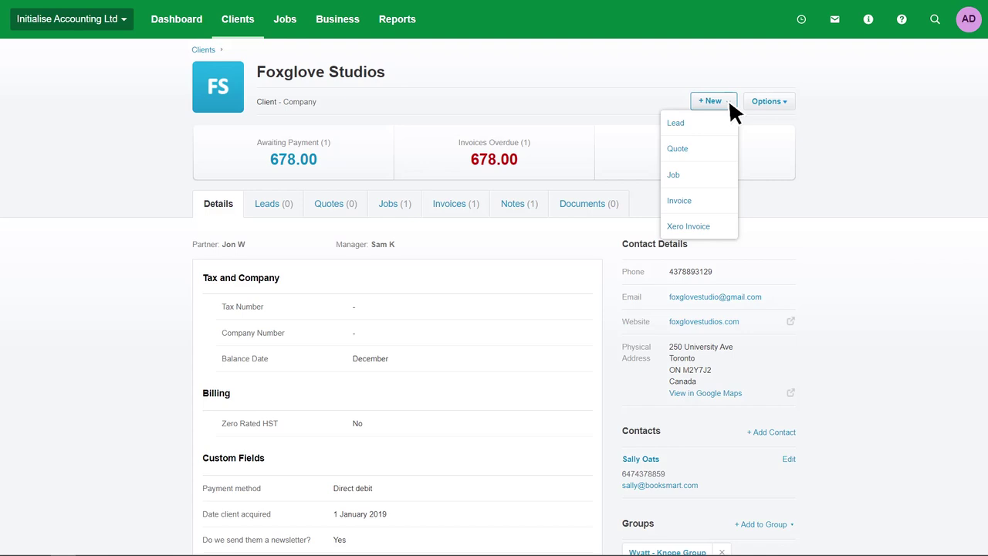
click(674, 174)
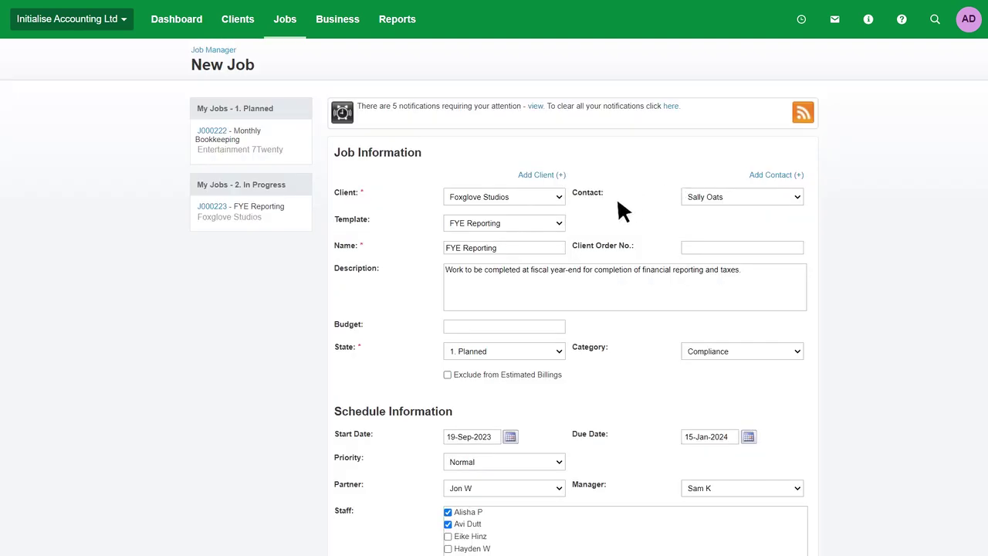
click(558, 224)
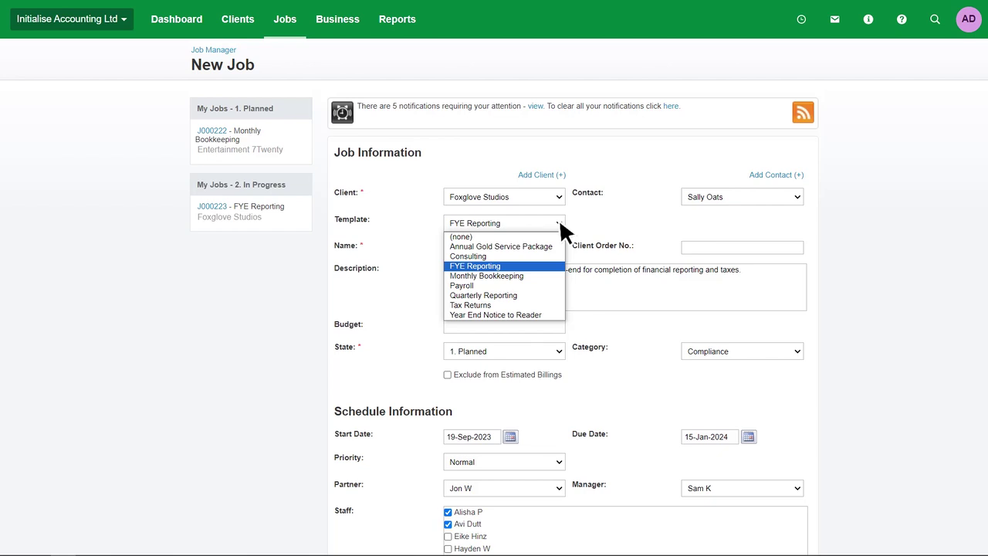
click(581, 225)
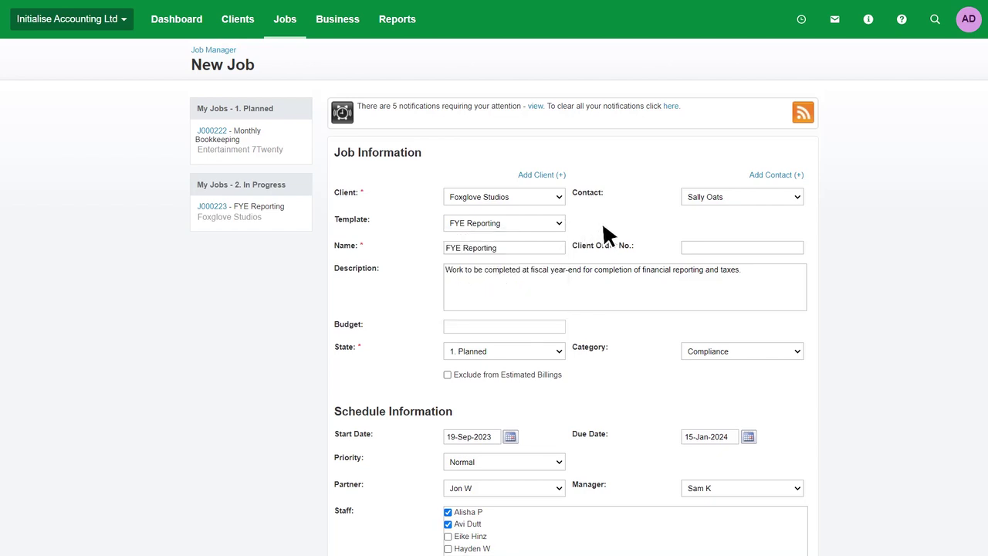
scroll(603, 226, down, 3)
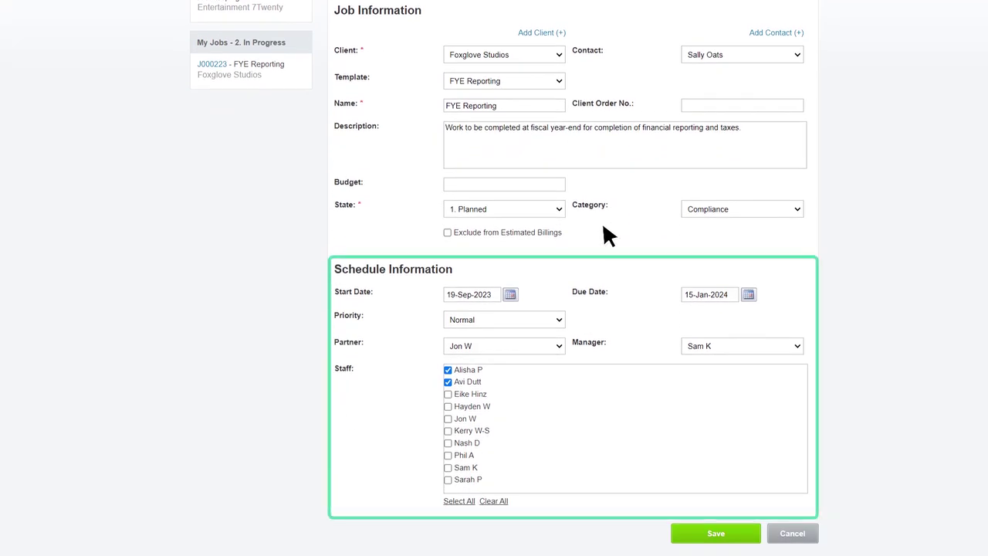
click(733, 534)
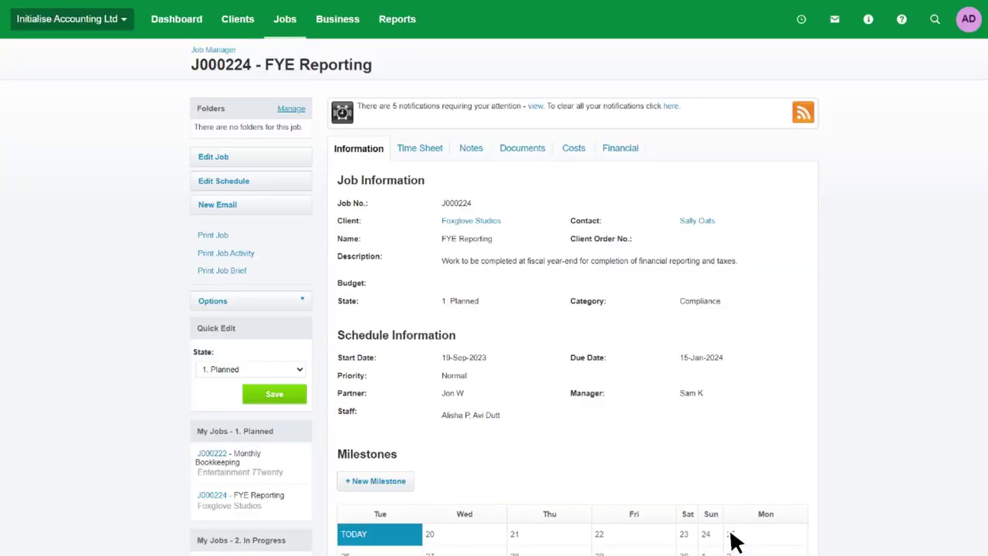
Step: Scroll through J000224's task checklist, then close it to return to the 74-job list
scroll(733, 540, down, 2)
scroll(734, 541, down, 3)
scroll(733, 540, down, 2)
scroll(733, 540, down, 1)
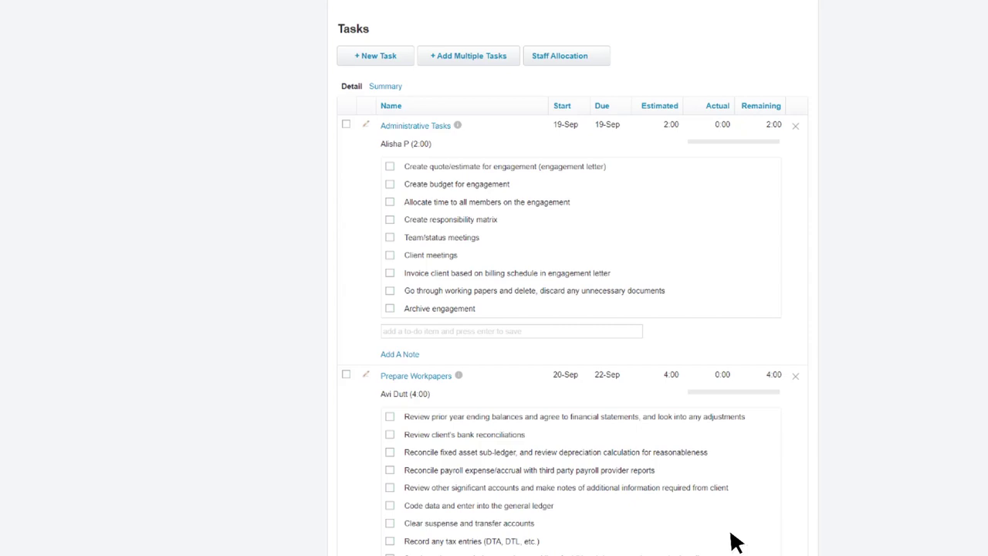
key(Escape)
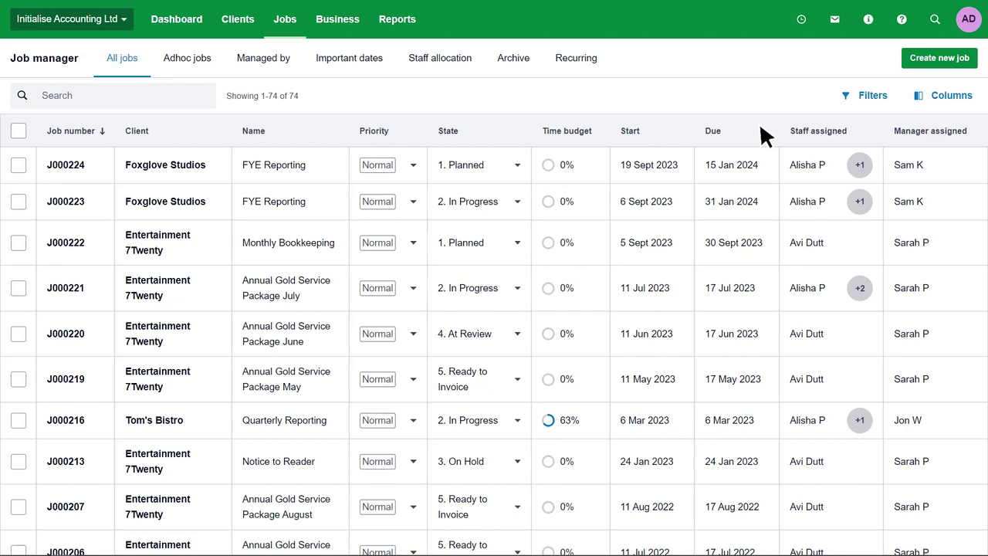
click(872, 97)
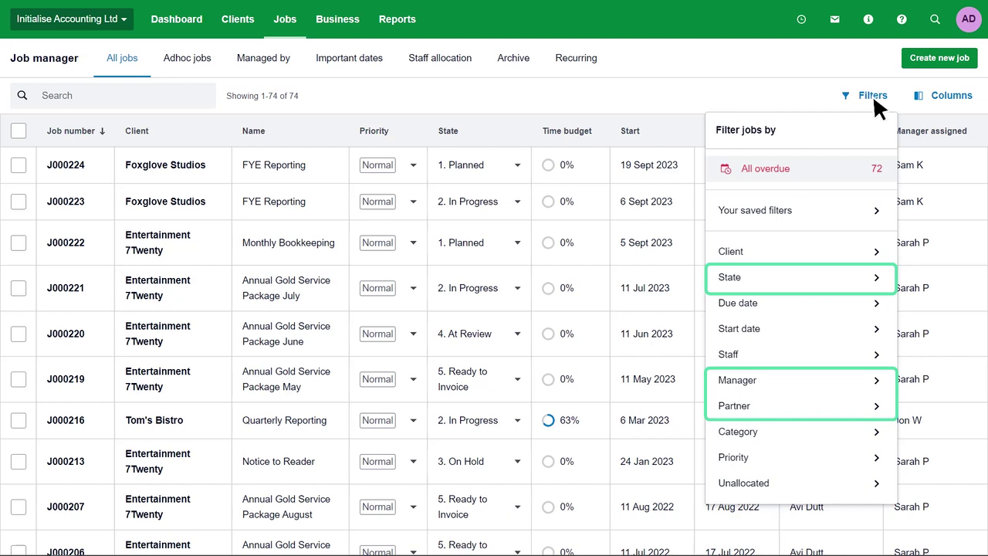
click(783, 94)
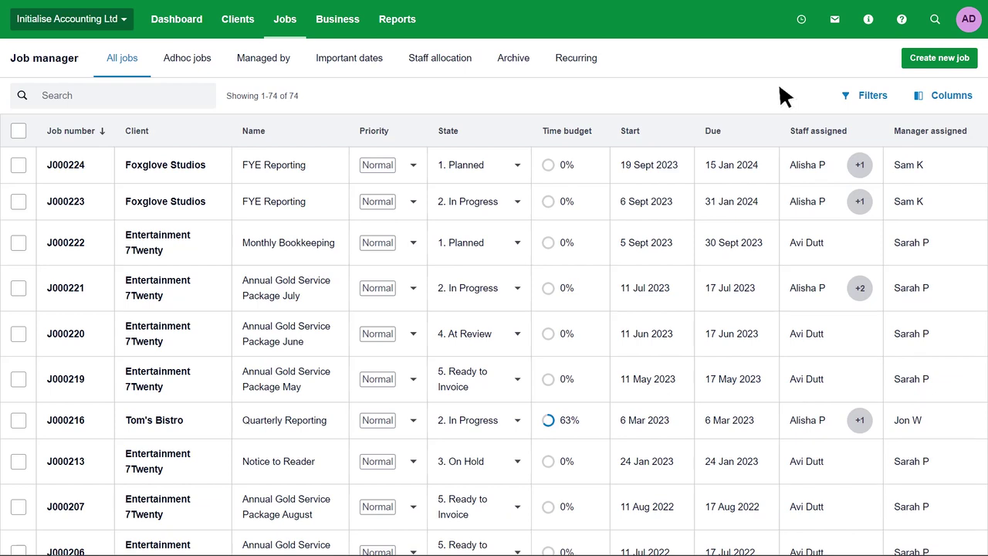
Step: Sort the job list by Due date, leaving the column choices unchanged
click(714, 131)
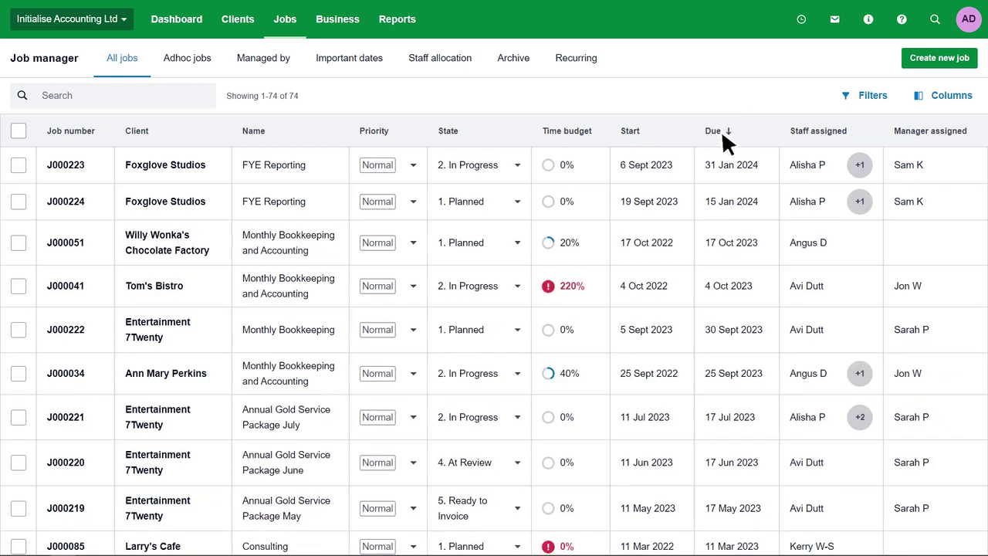
click(953, 110)
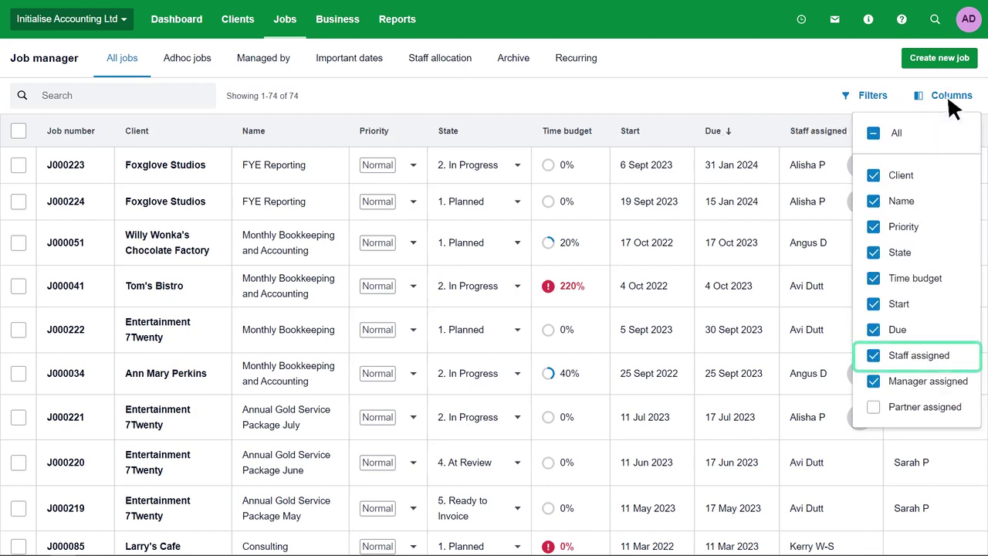
click(880, 104)
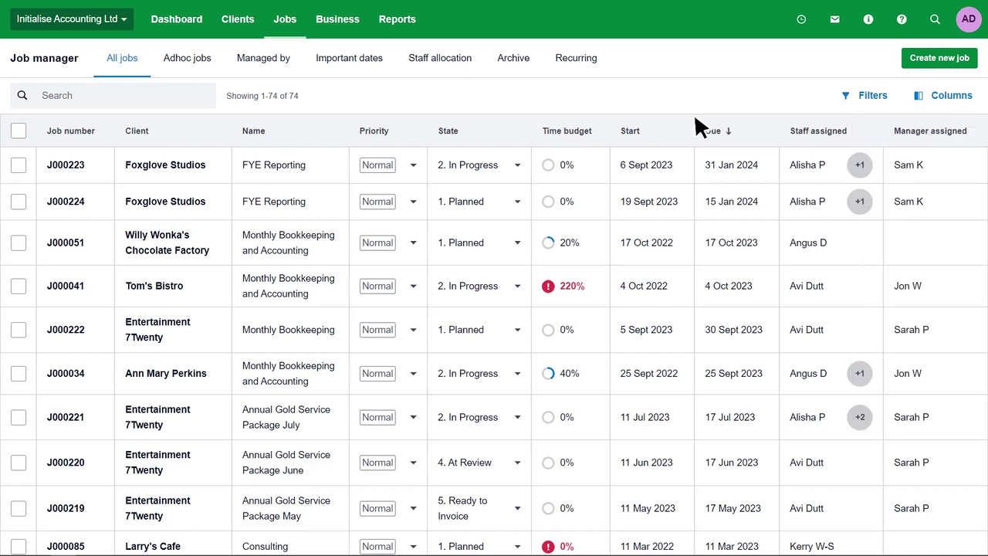
Step: Select Foxglove Studios jobs J000223 and J000224, leaving staff assignments unchanged
click(18, 164)
click(19, 237)
click(177, 132)
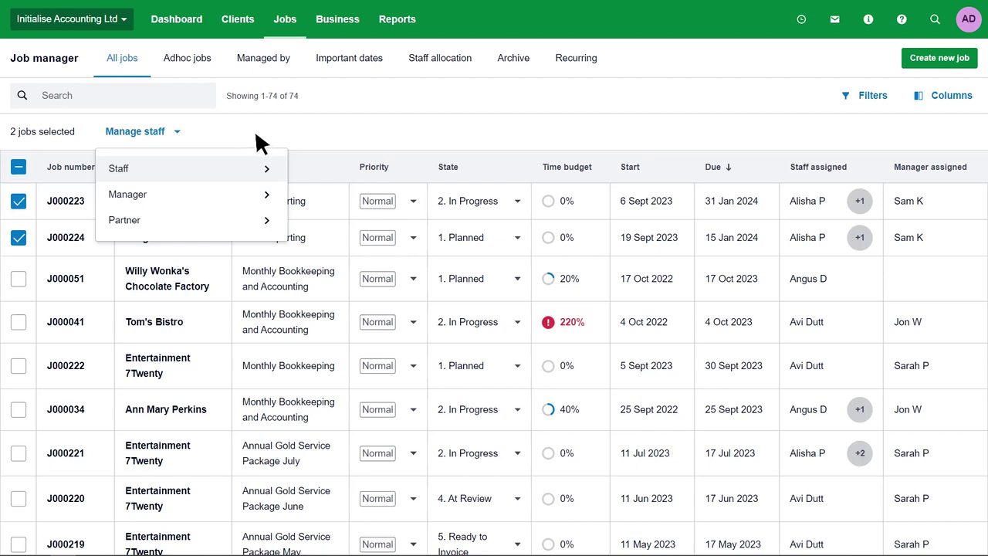
click(317, 135)
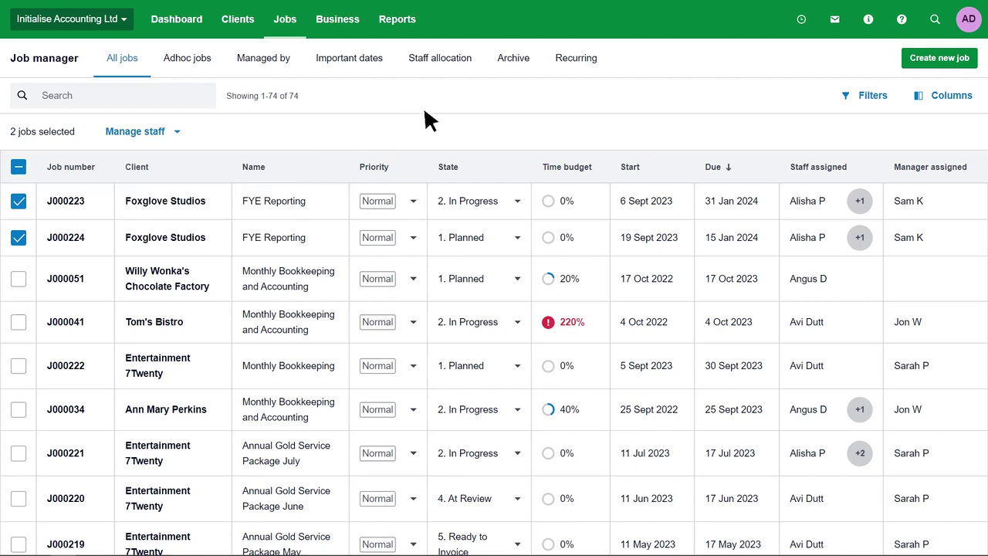
Step: Open the Add Time timer panel for logging time worked
click(801, 20)
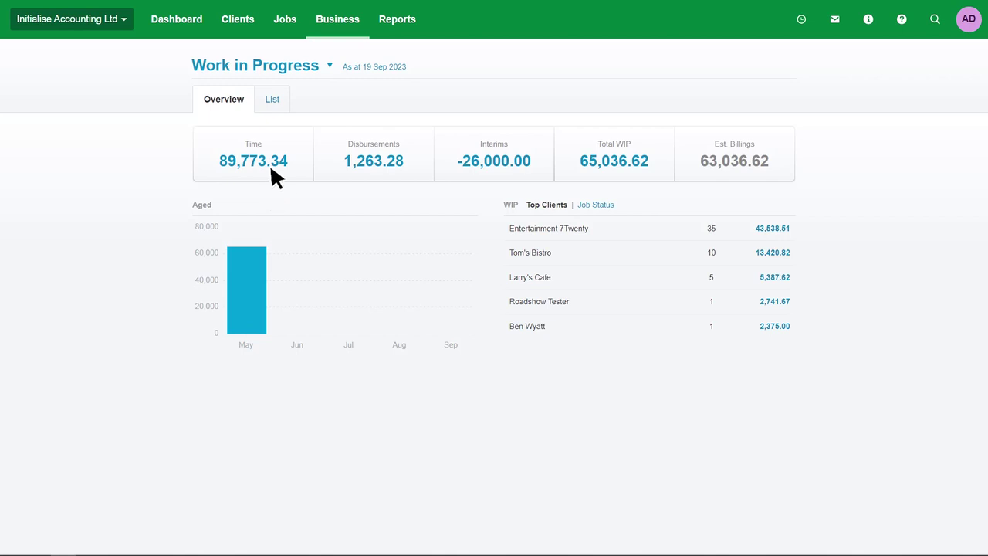
Step: Switch Work in Progress to the per-job List and tick the first Entertainment 7Twenty job
click(275, 105)
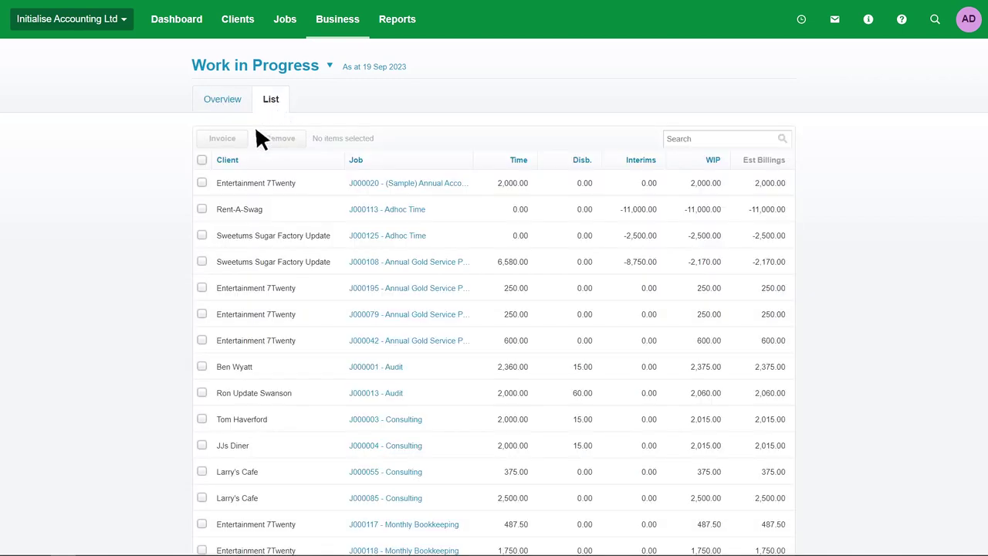
click(202, 182)
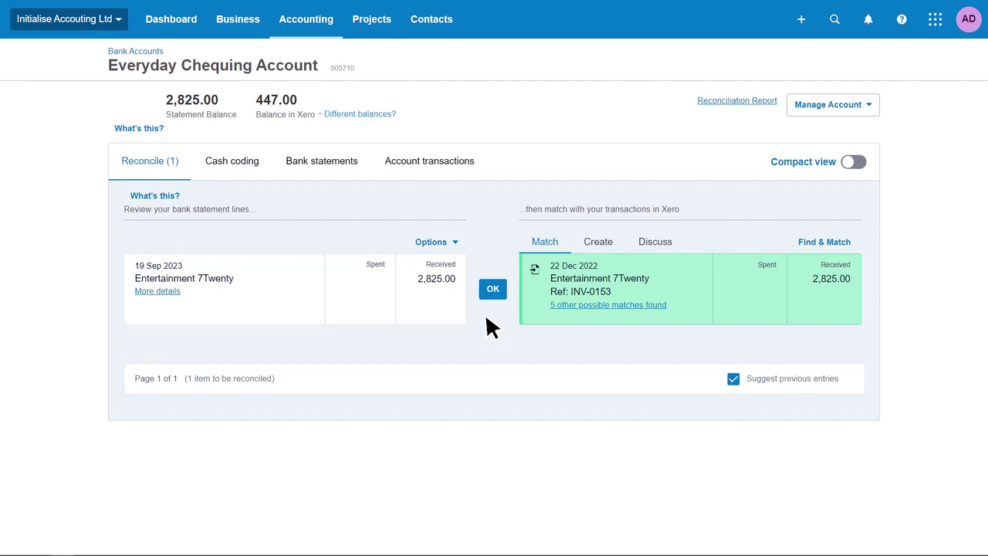
Step: Accept the suggested INV-0153 match for the 2,825.00 Entertainment 7Twenty receipt
click(491, 290)
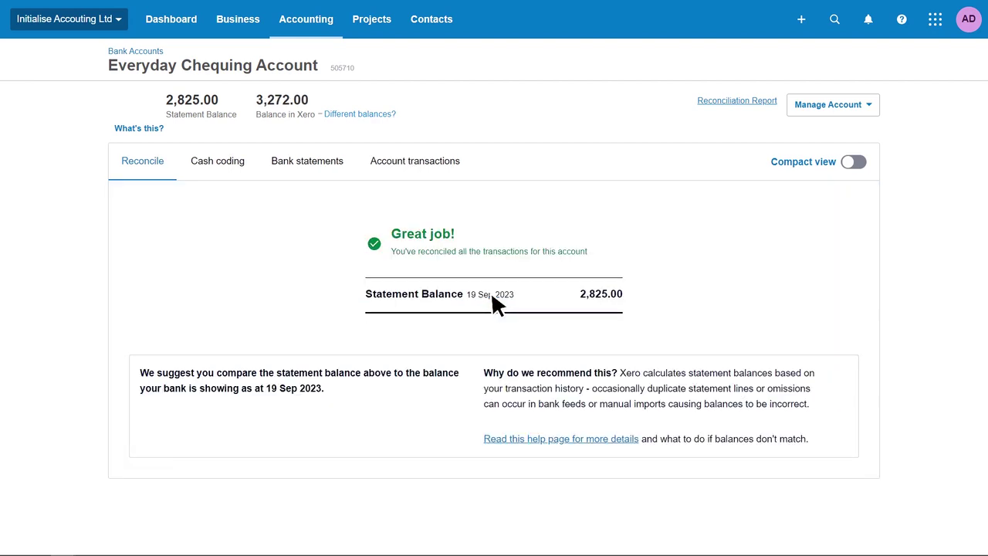